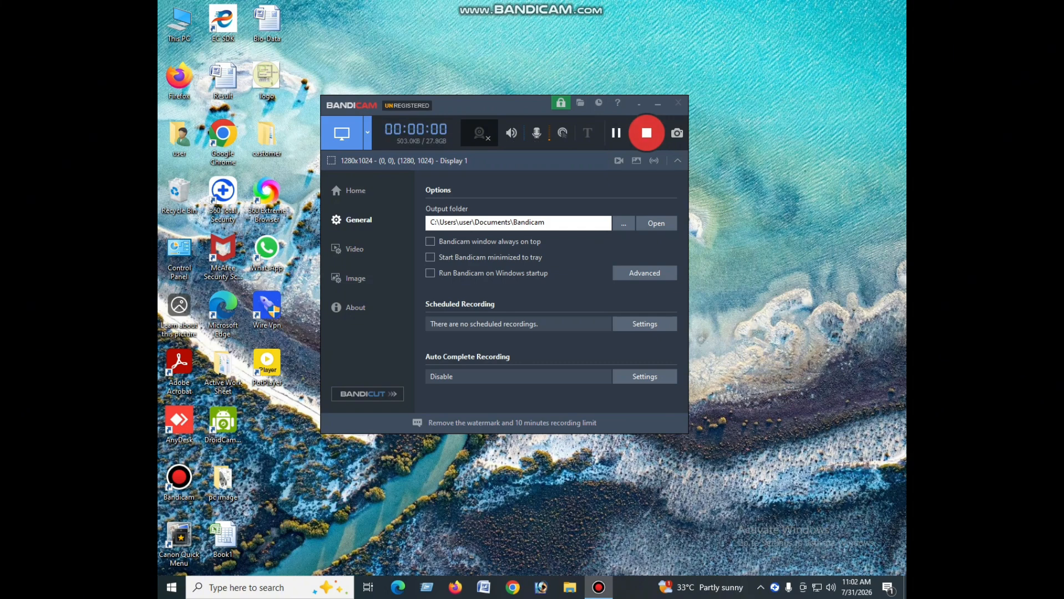
# Step: Minimize the recorder window, refresh the desktop, and switch to the blank document in Microsoft Word
pyautogui.click(657, 102)
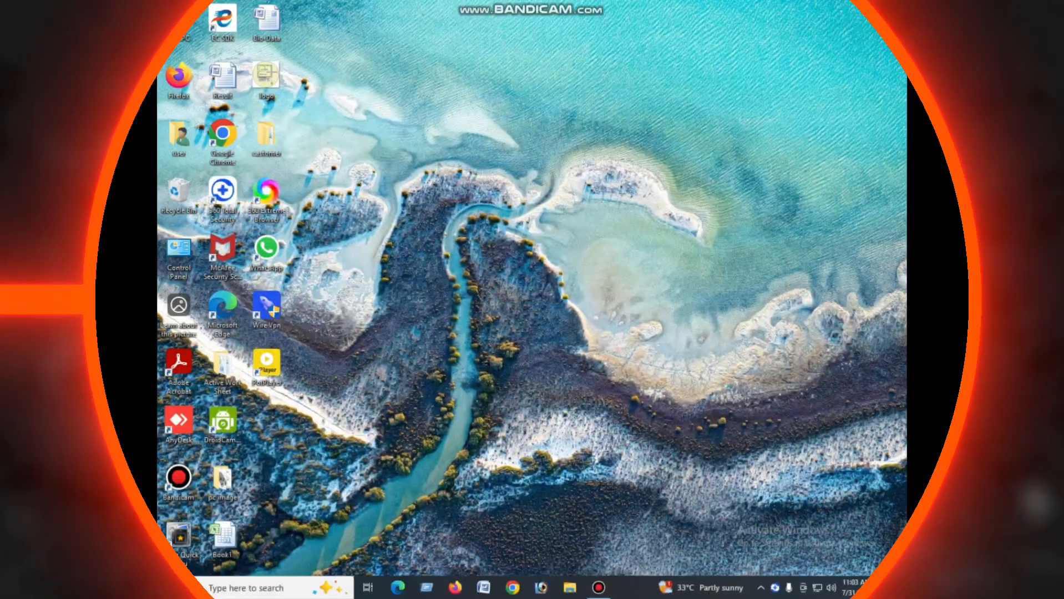
pyautogui.rightClick(516, 212)
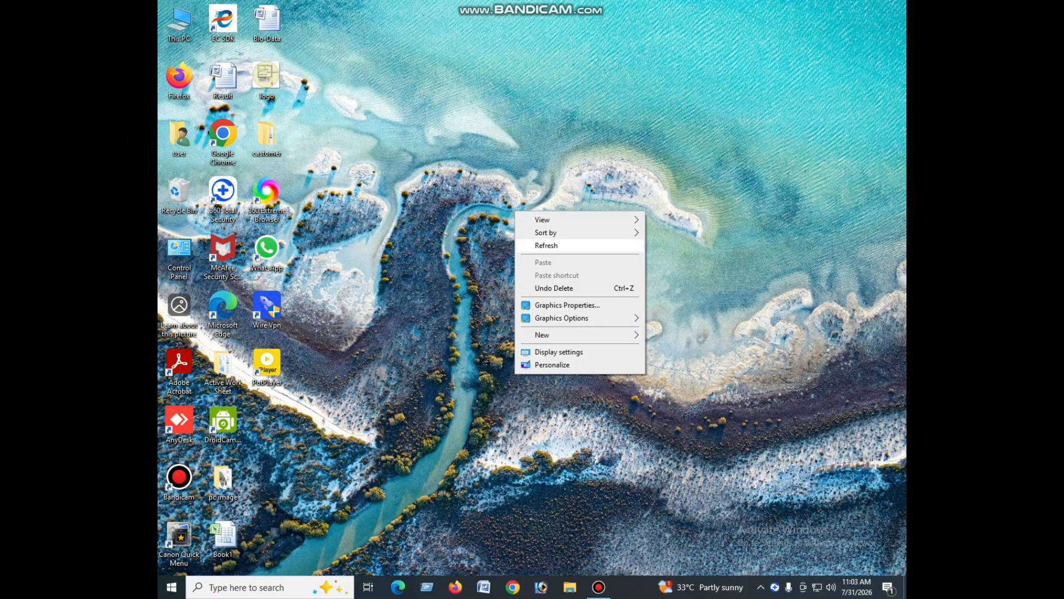
pyautogui.click(570, 244)
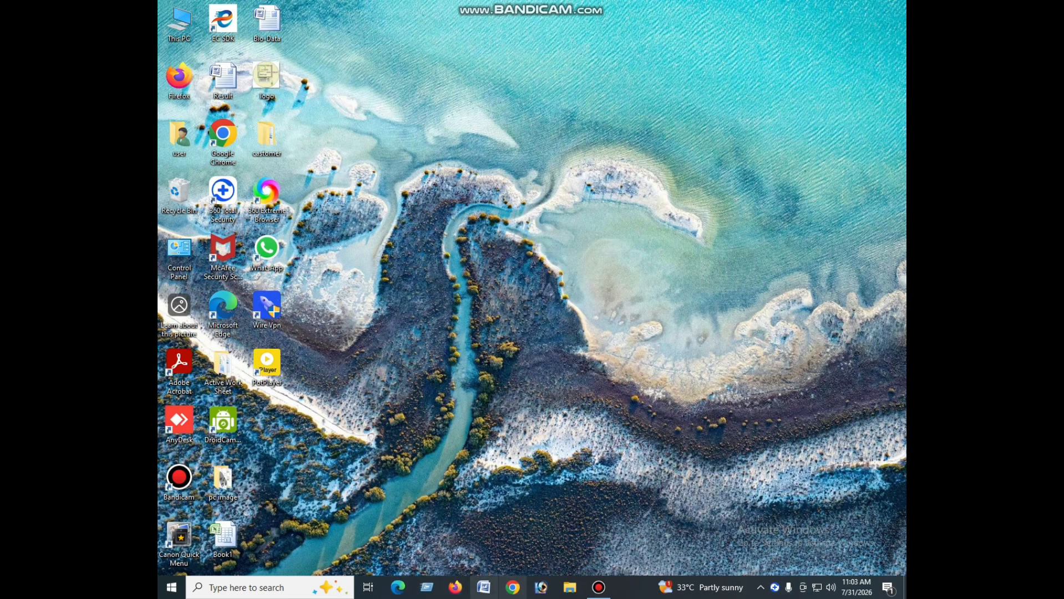
pyautogui.click(483, 587)
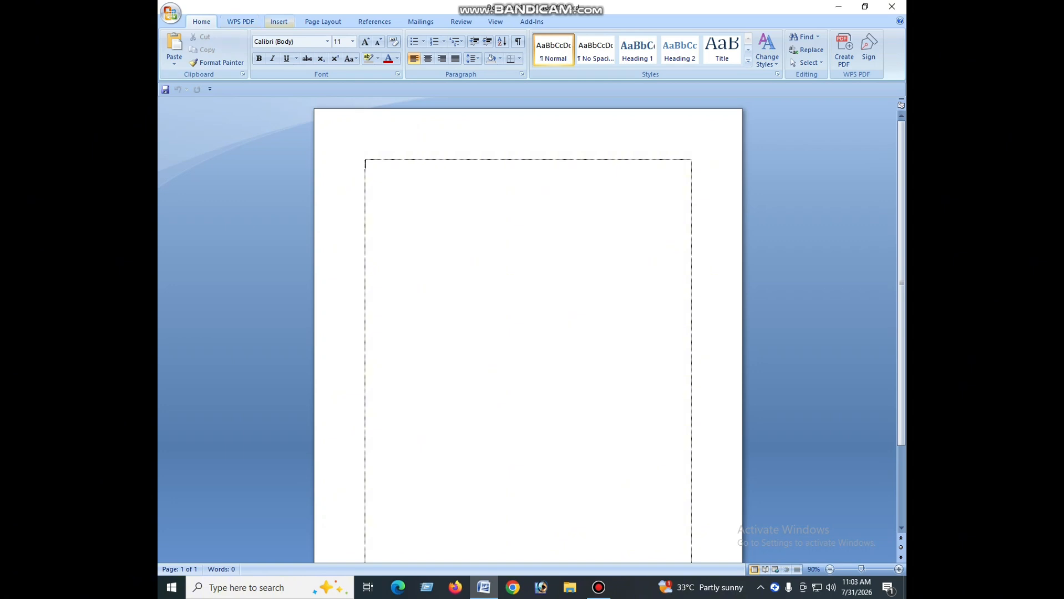
# Step: Insert a Simple Text Box about 1.86" high by 1.75" wide in the upper-right corner of the page's text area
pyautogui.click(279, 22)
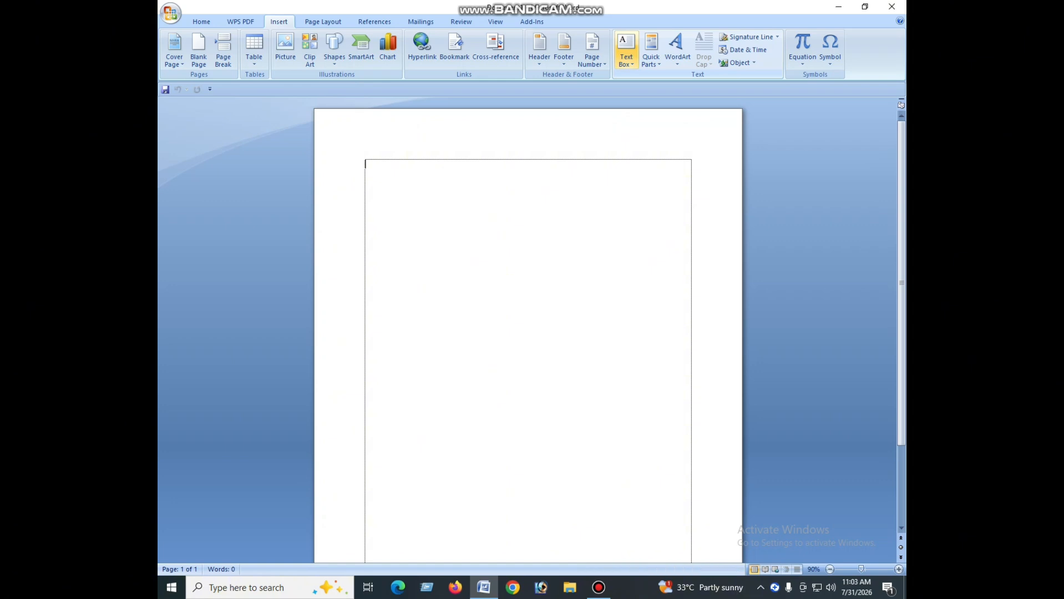
pyautogui.click(625, 50)
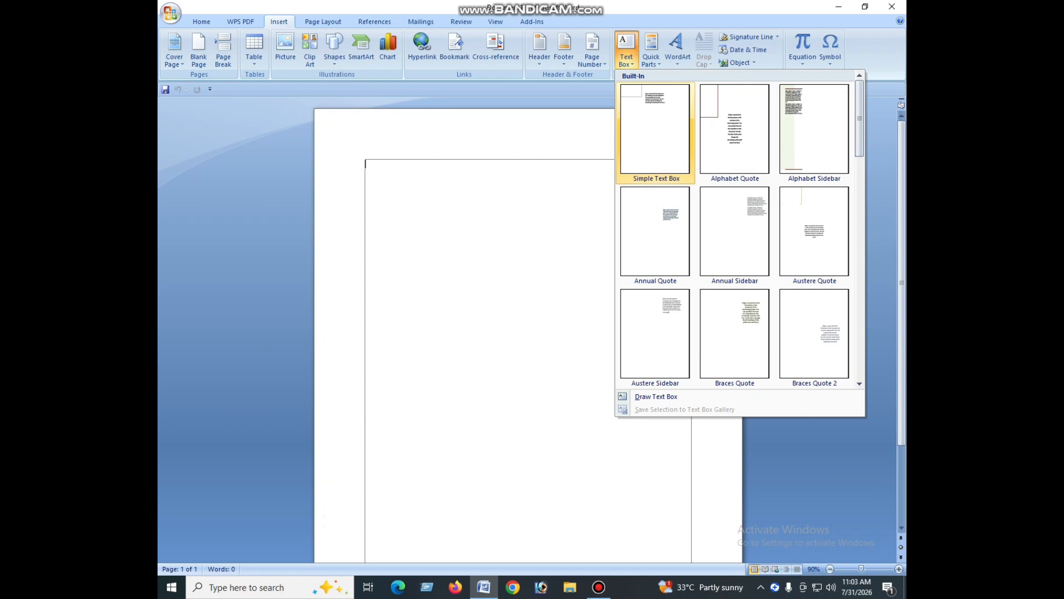
pyautogui.click(655, 128)
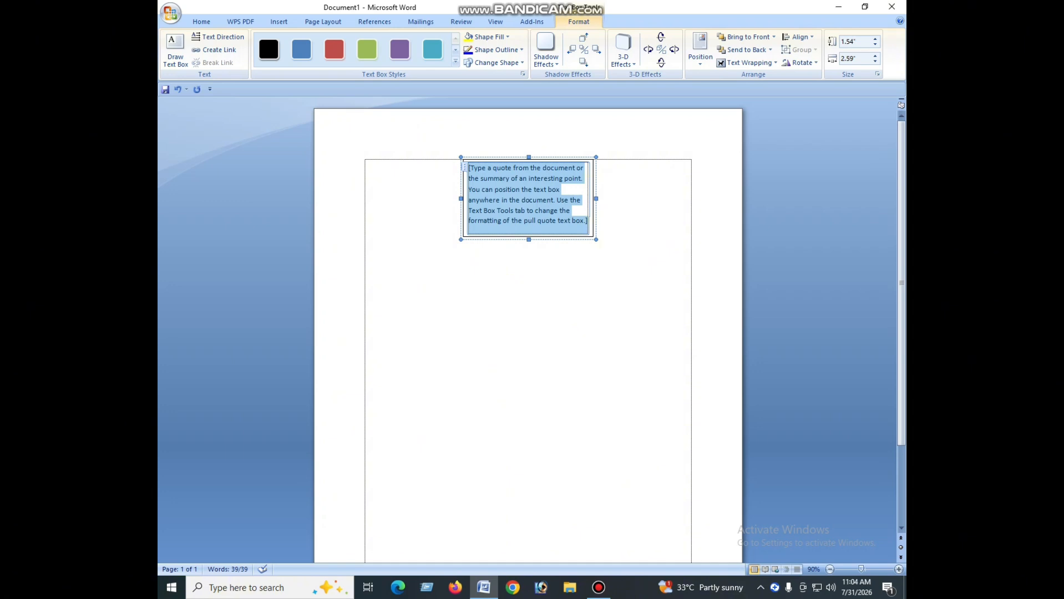
pyautogui.moveTo(595, 239); pyautogui.dragTo(552, 254)
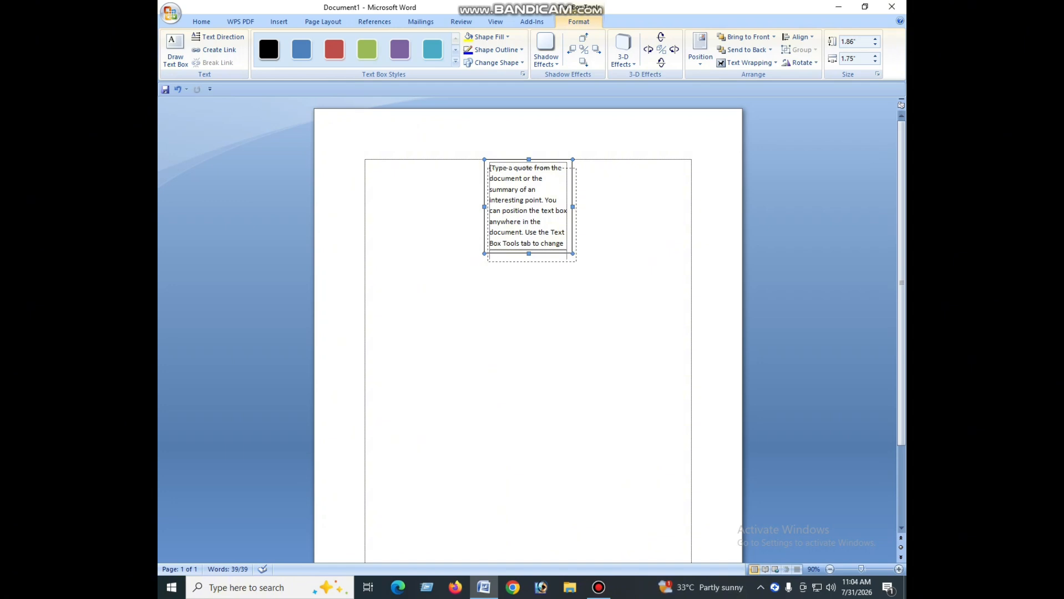
pyautogui.moveTo(571, 174); pyautogui.dragTo(688, 177)
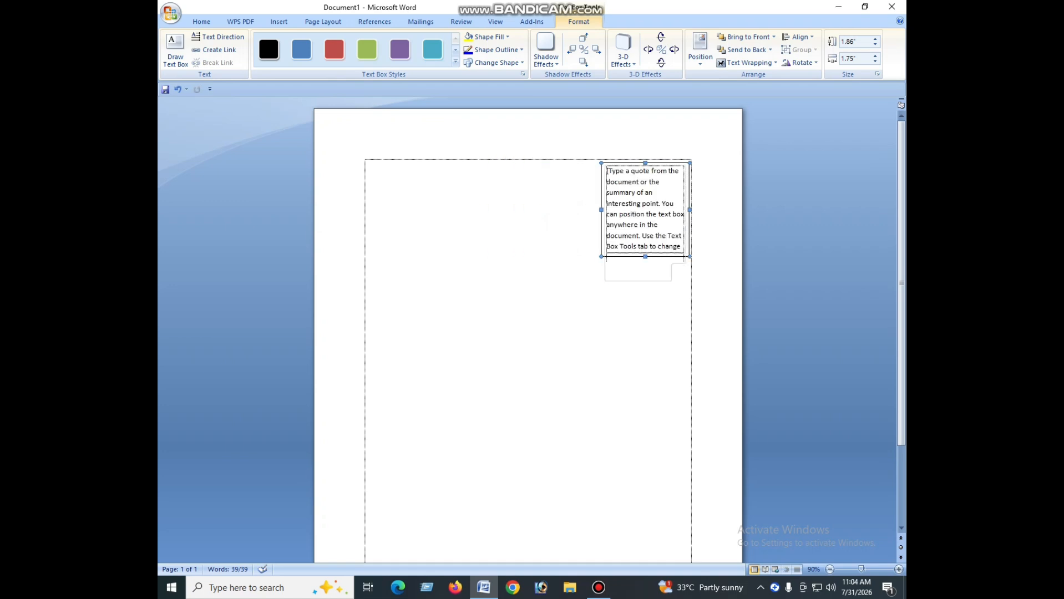
# Step: Select the text box's placeholder text and open the Insert Picture dialog
pyautogui.tripleClick(607, 170)
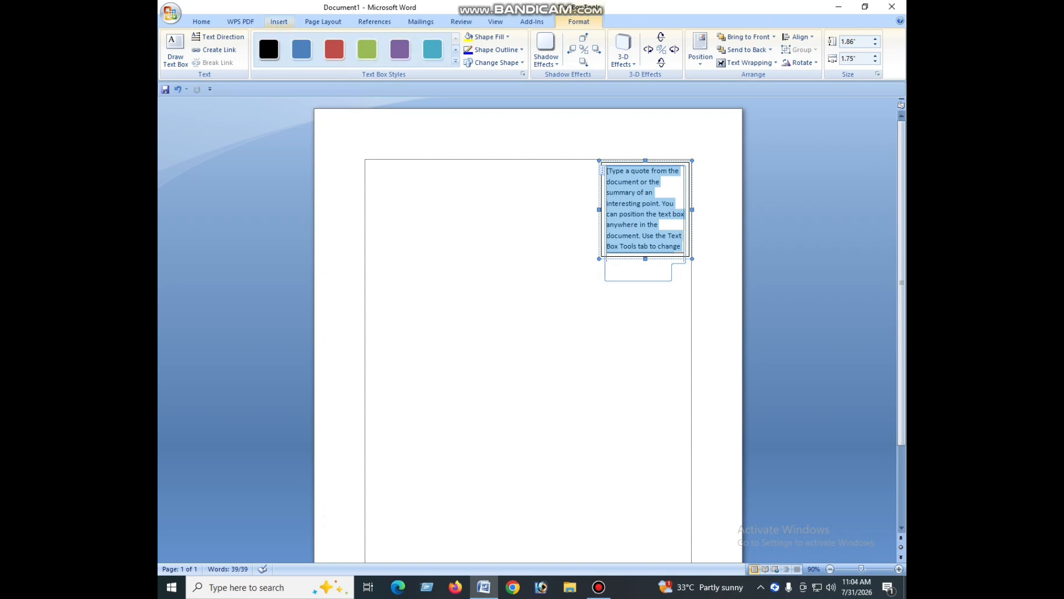
pyautogui.click(278, 22)
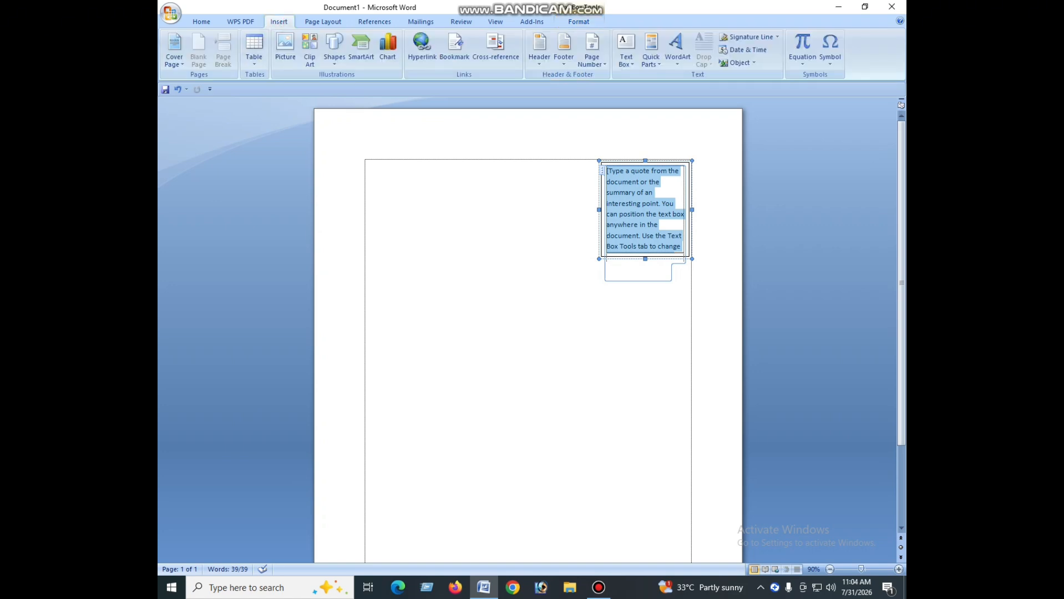
pyautogui.click(285, 58)
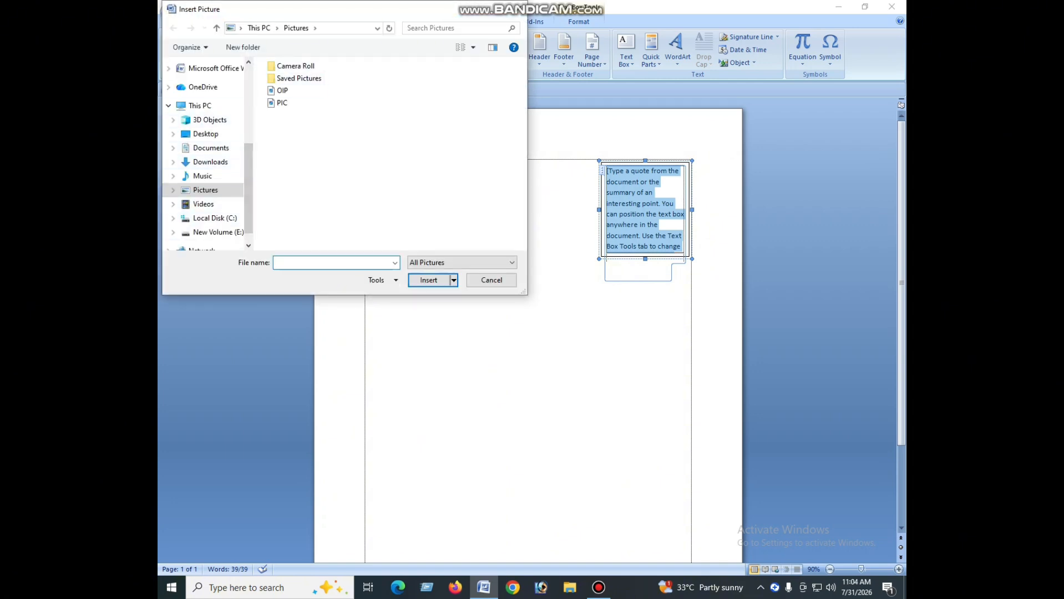
pyautogui.scroll(-1, 213, 148)
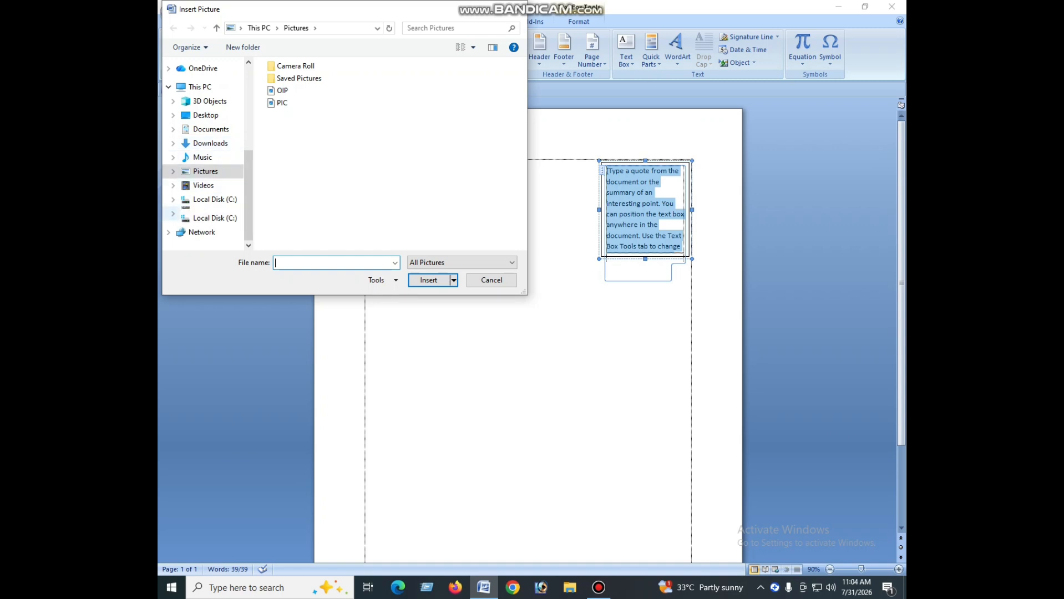
pyautogui.scroll(1, 222, 215)
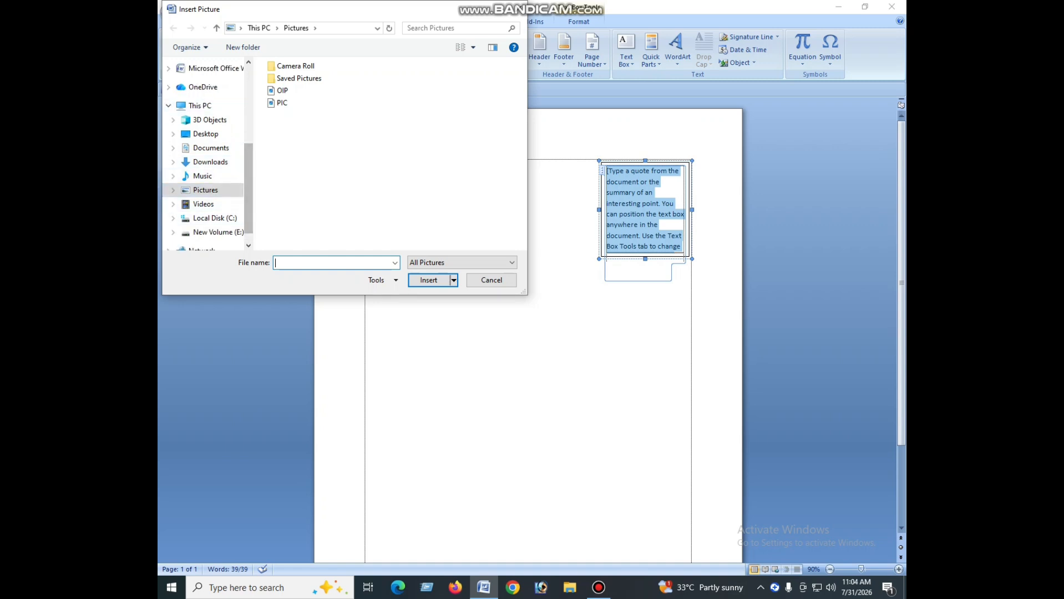
pyautogui.click(283, 103)
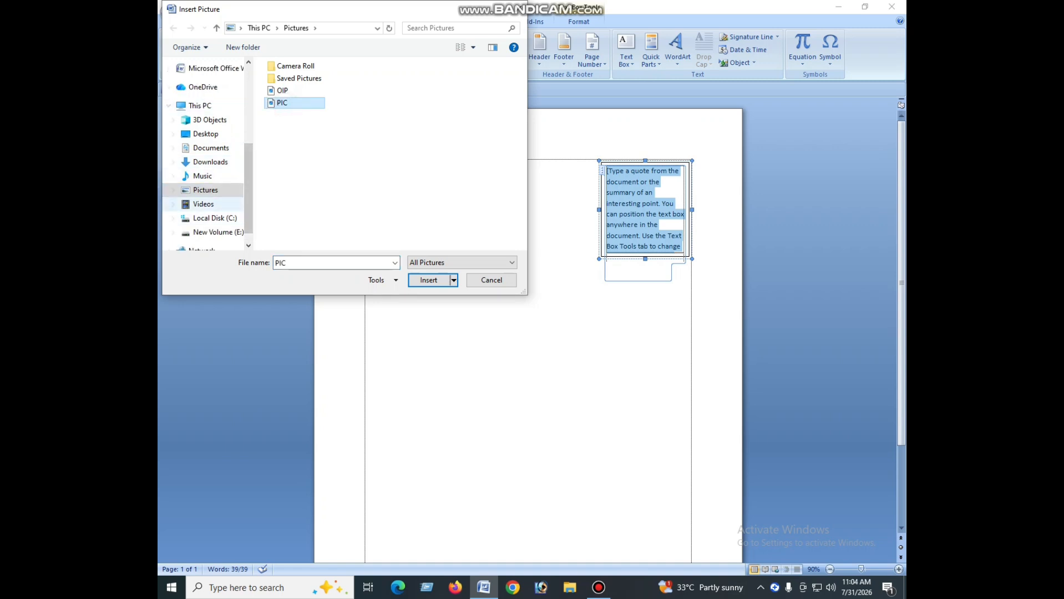
pyautogui.doubleClick(206, 190)
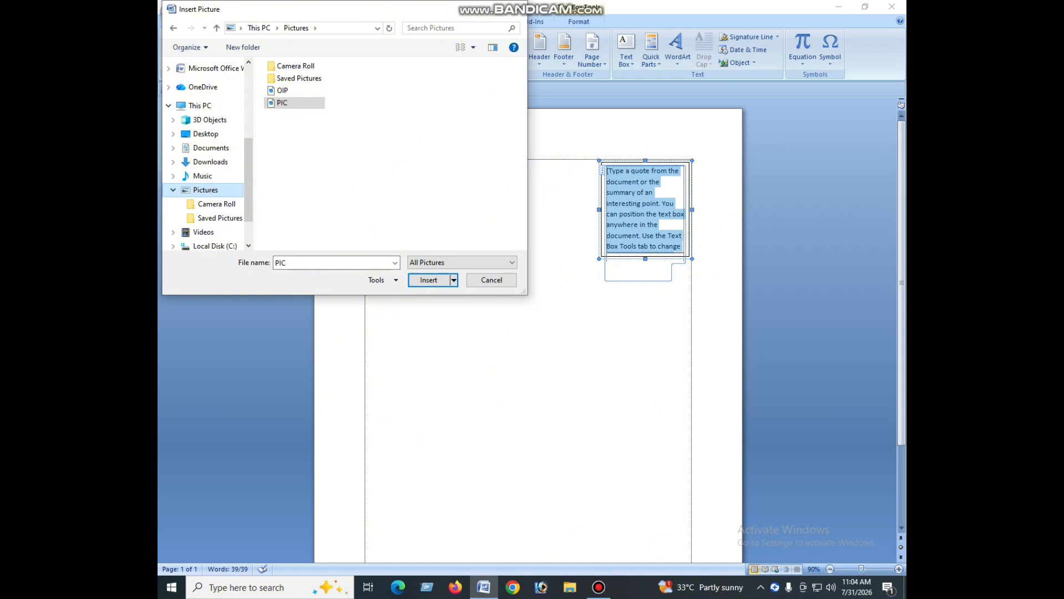
pyautogui.scroll(-2, 205, 222)
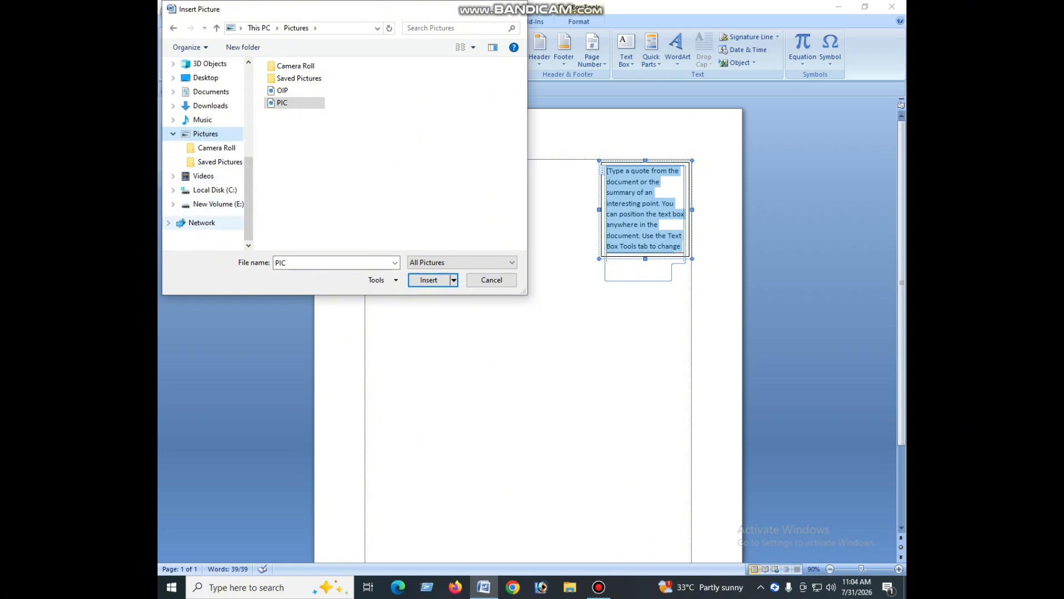
pyautogui.scroll(2, 205, 155)
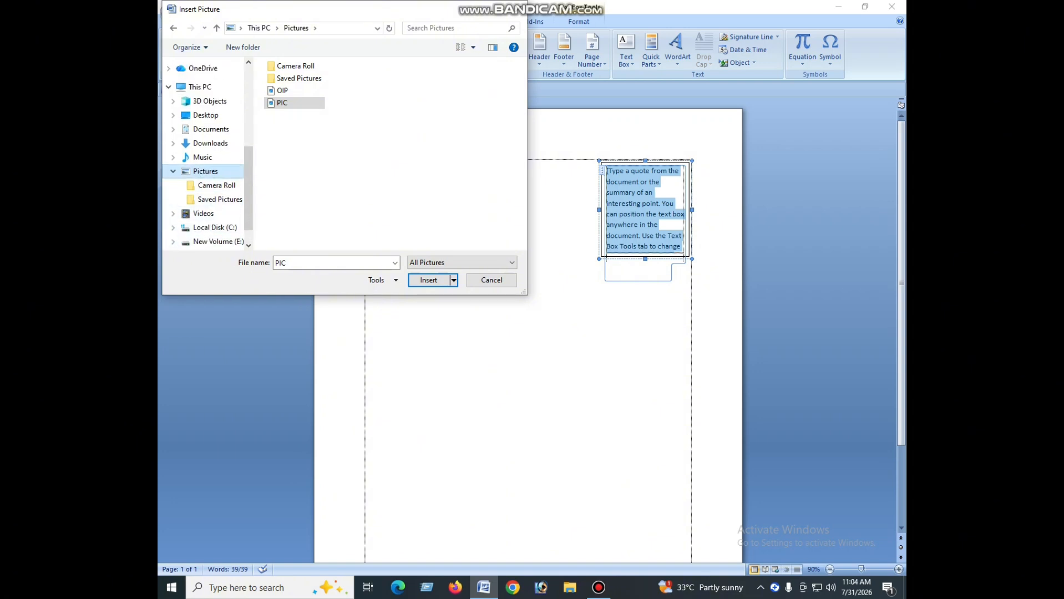
# Step: Replace the text box's placeholder text with the Computer logo picture from the pc image folder on the Desktop
pyautogui.click(205, 115)
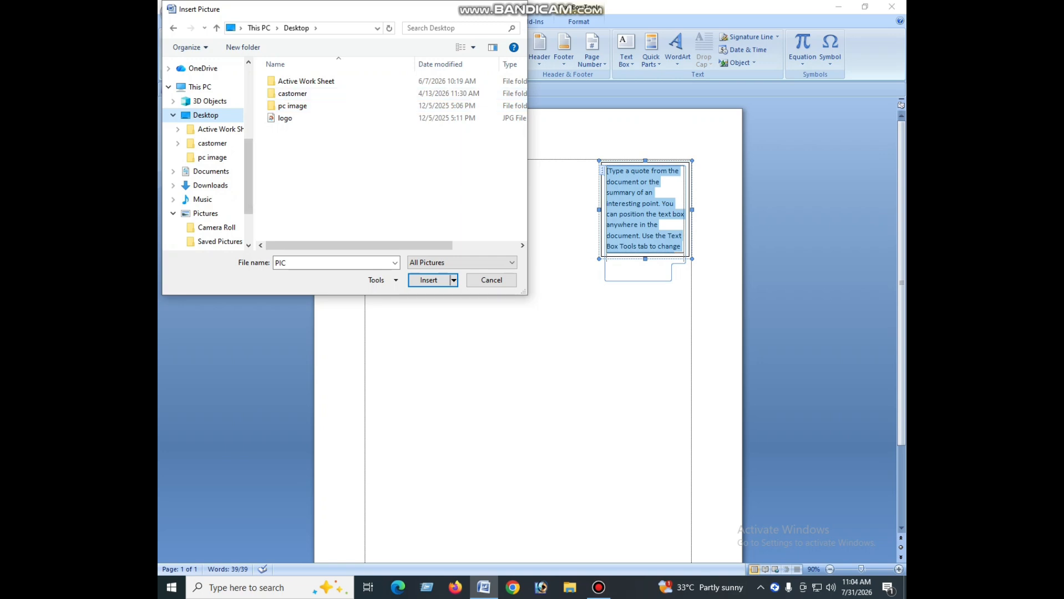
pyautogui.click(292, 106)
pyautogui.doubleClick(292, 106)
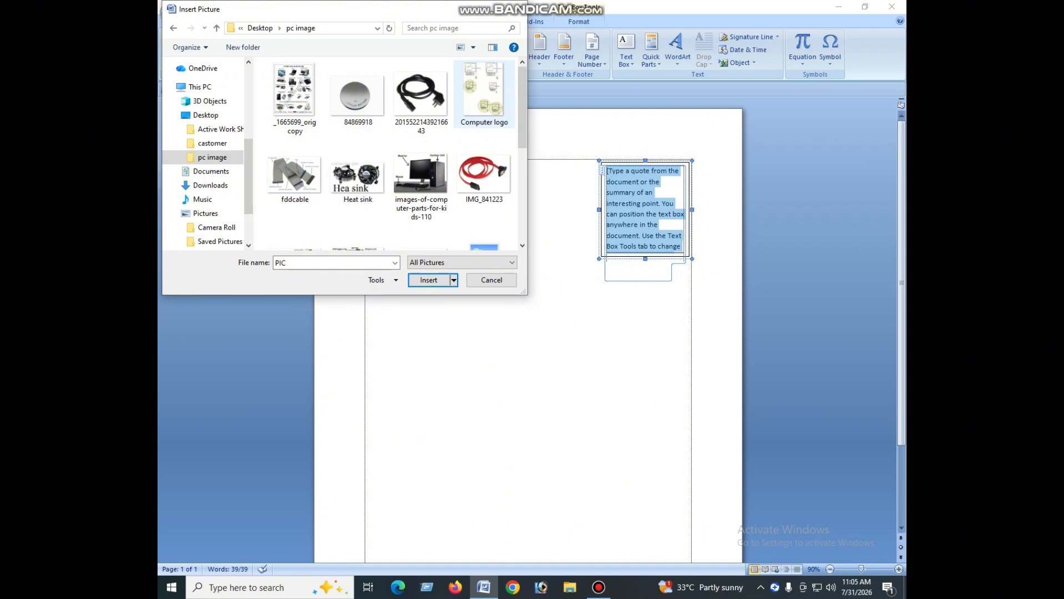
pyautogui.click(464, 103)
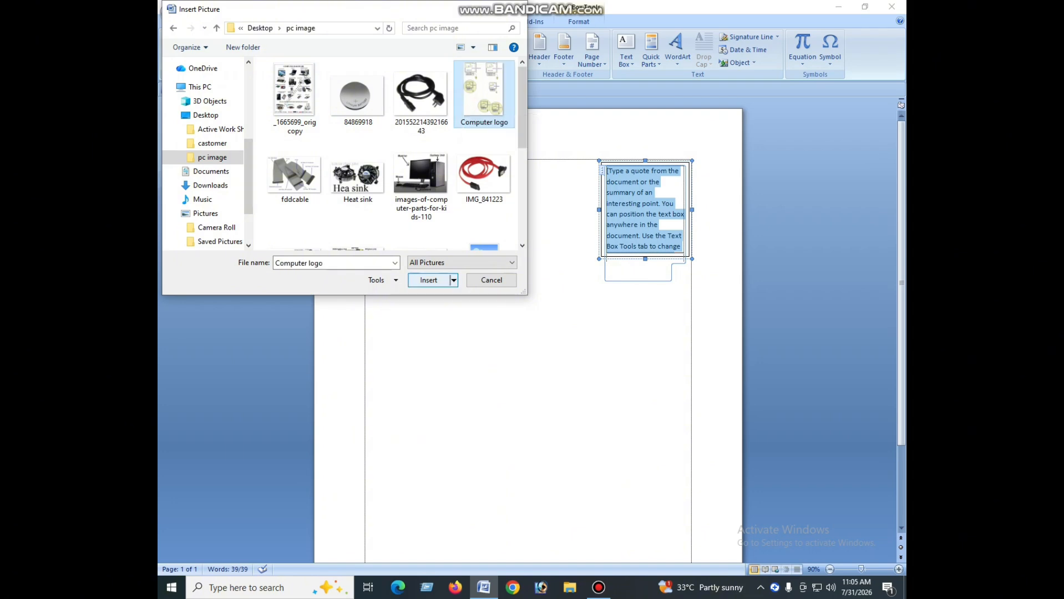
pyautogui.click(428, 280)
pyautogui.click(666, 270)
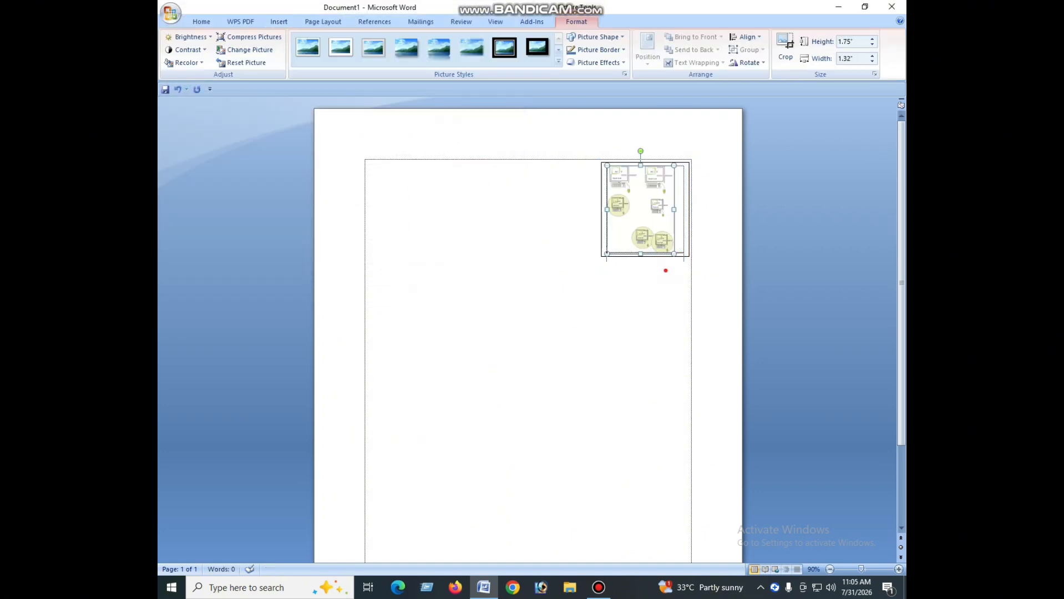
pyautogui.click(643, 242)
pyautogui.click(615, 341)
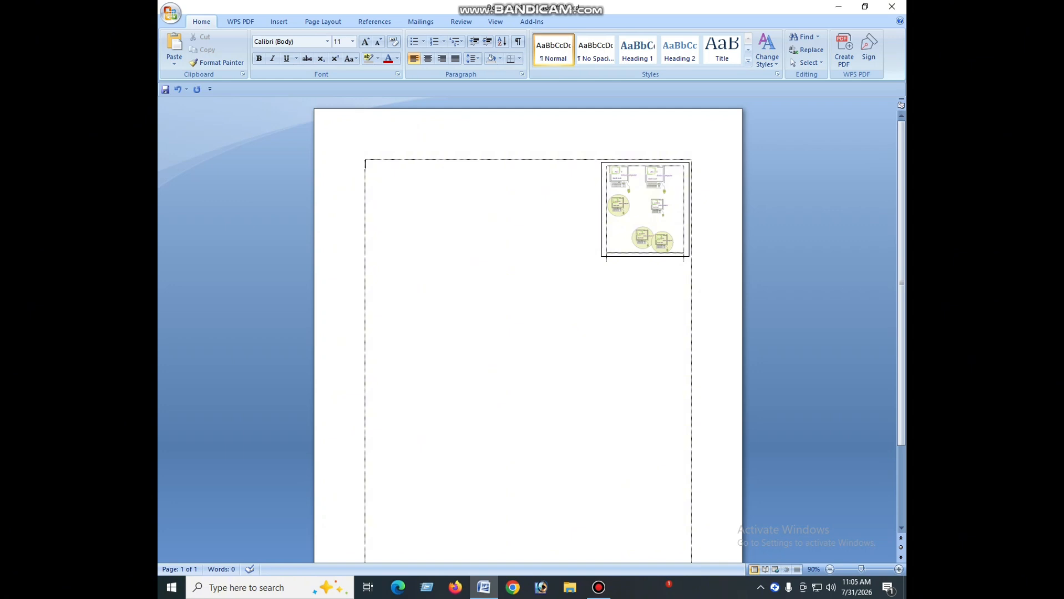
pyautogui.click(619, 338)
pyautogui.scroll(-3, 527, 333)
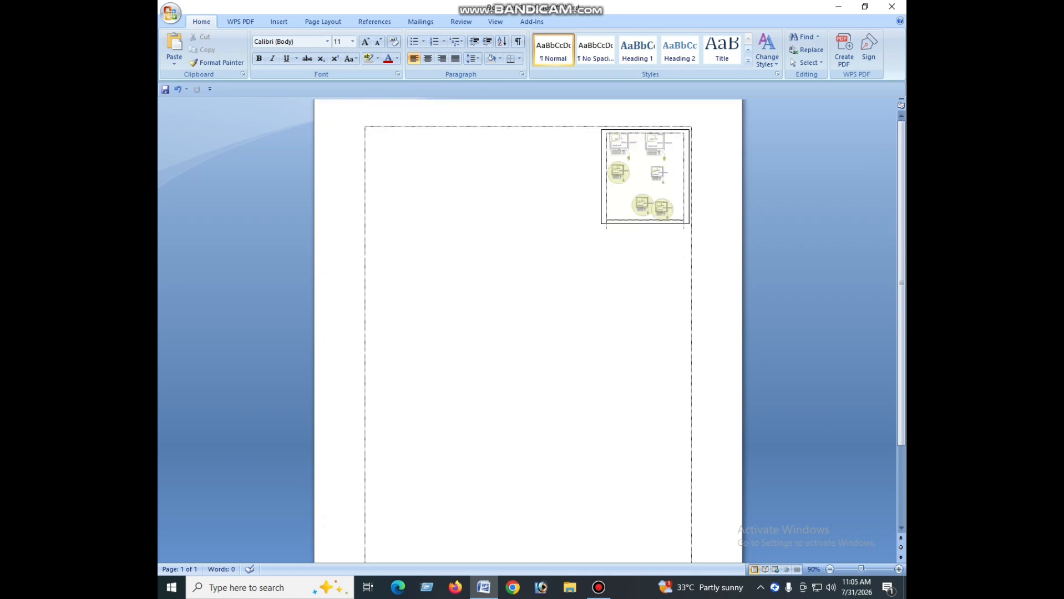
pyautogui.scroll(2, 527, 333)
pyautogui.scroll(4, 527, 333)
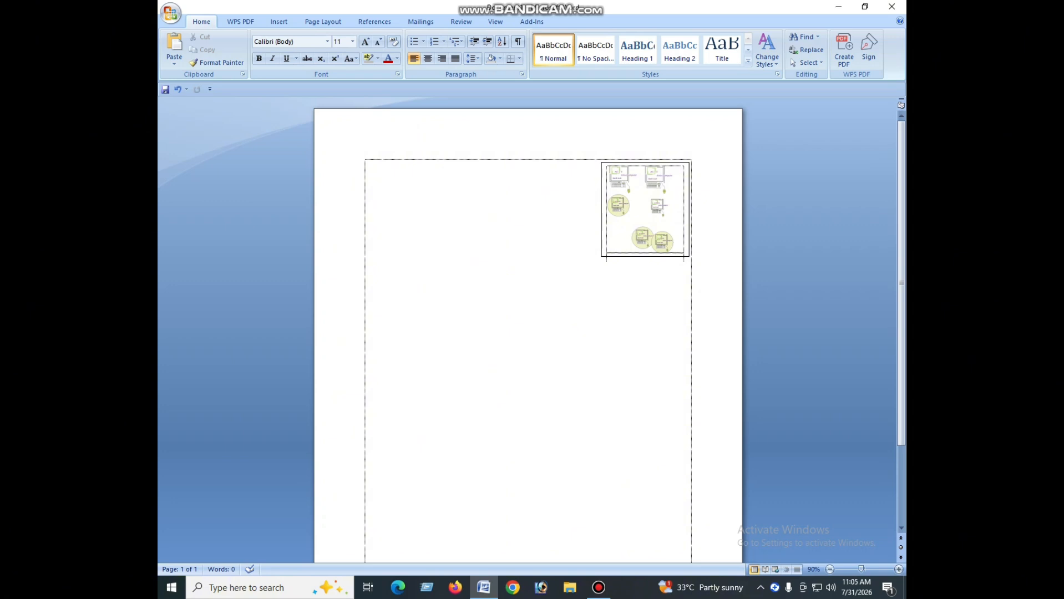
pyautogui.click(643, 348)
pyautogui.click(601, 235)
pyautogui.click(600, 256)
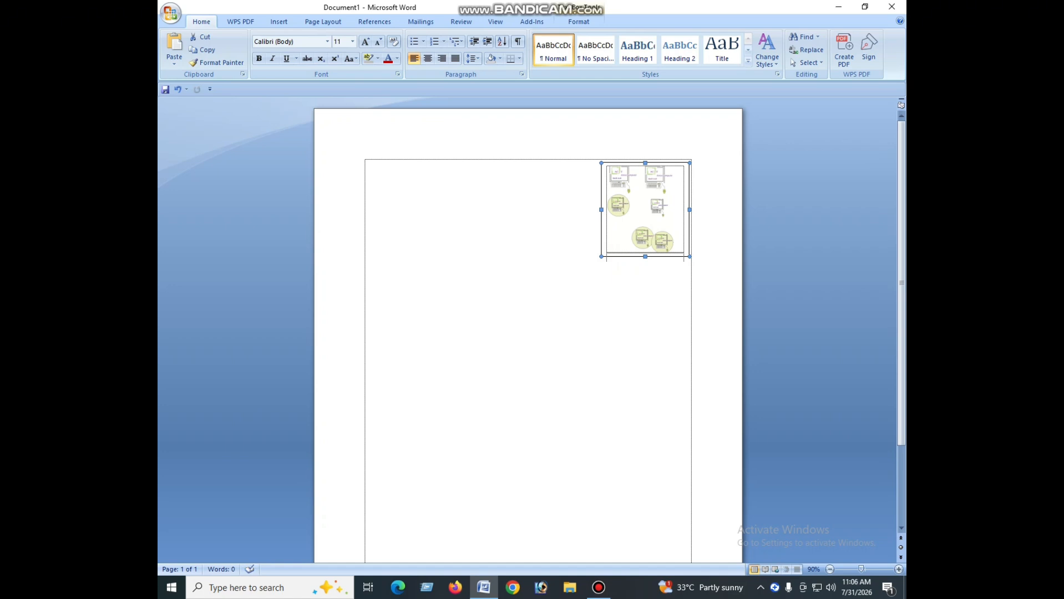
pyautogui.click(595, 321)
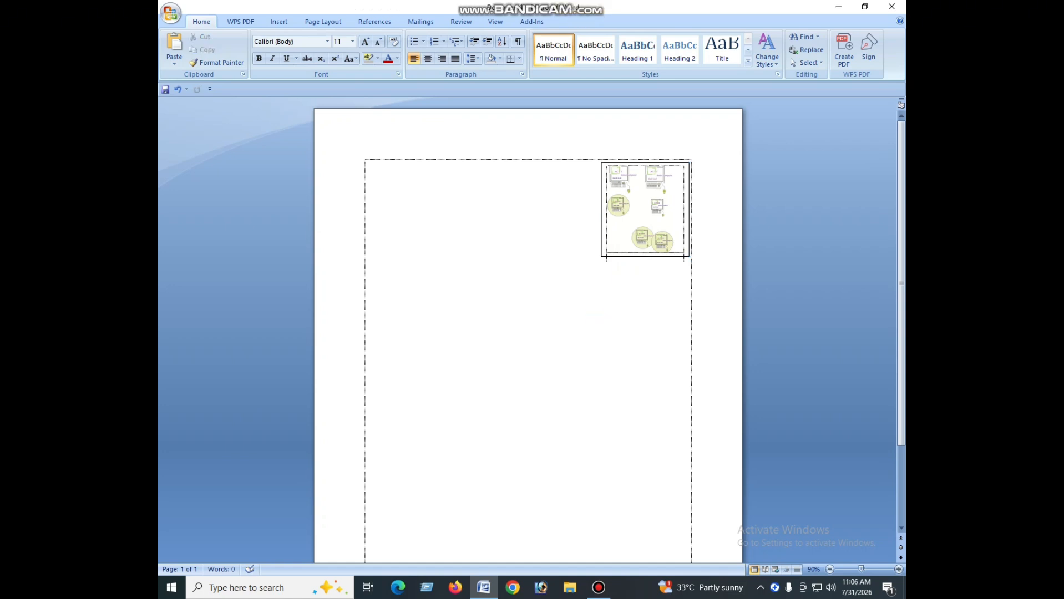